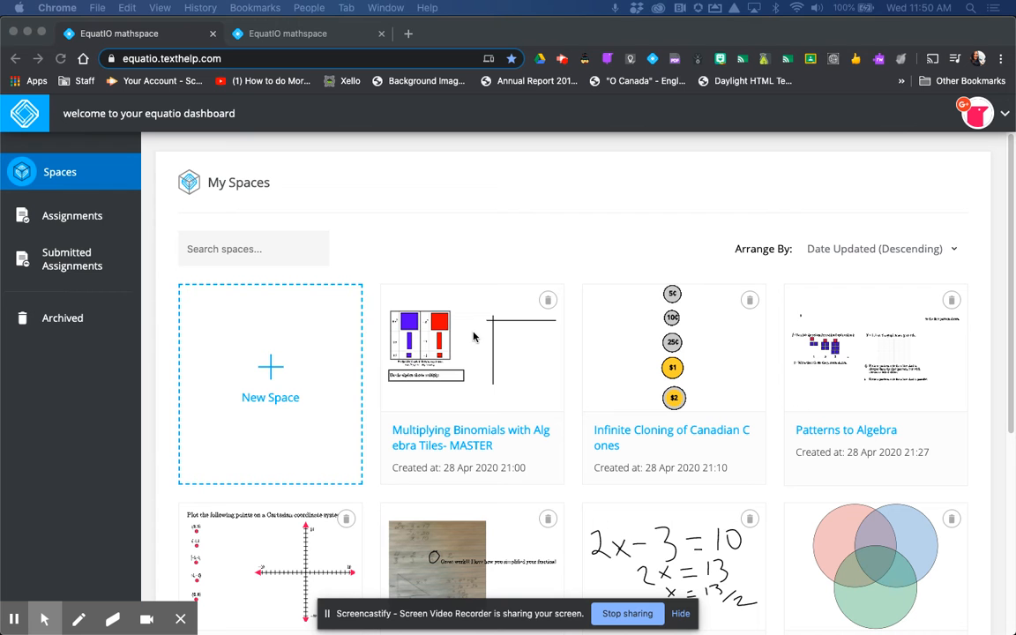
# Generate a share link for the Multiplying Binomials master mathspace with "Make a copy for each person" and copy the link.
pyautogui.click(271, 32)
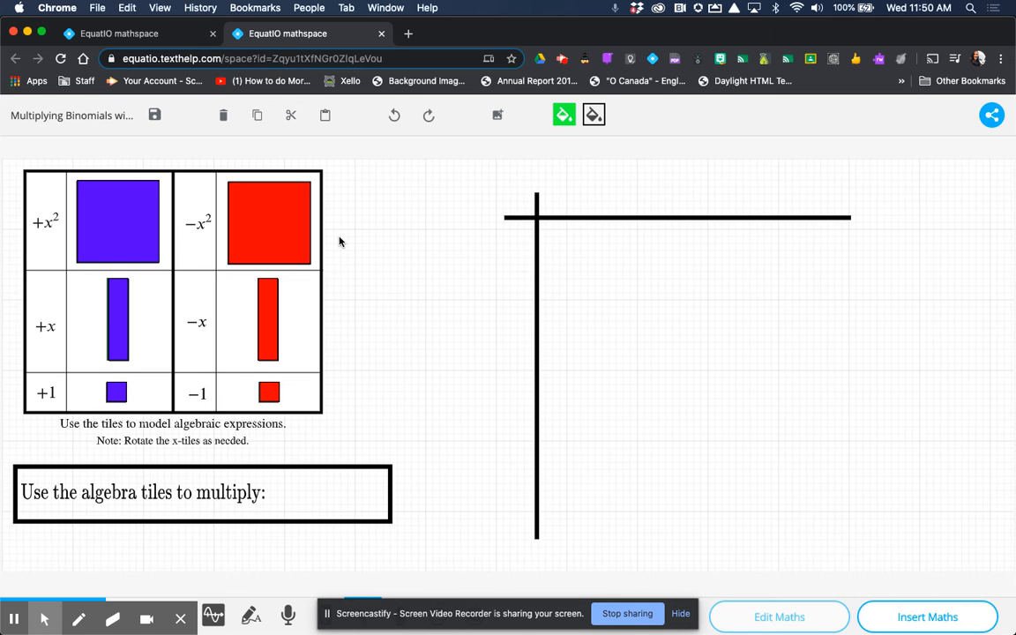
pyautogui.click(993, 116)
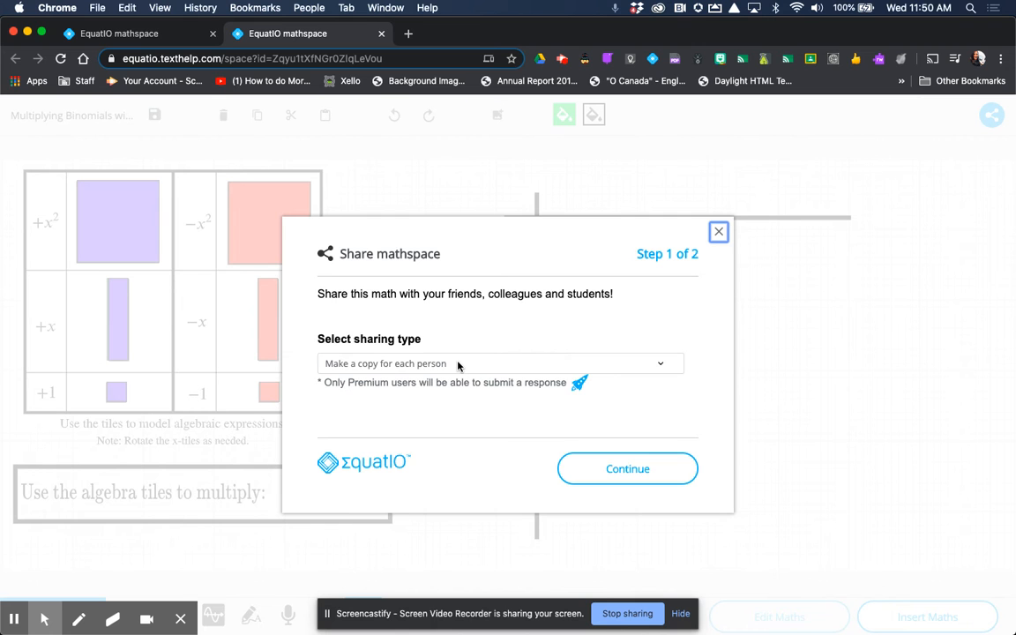
pyautogui.click(618, 479)
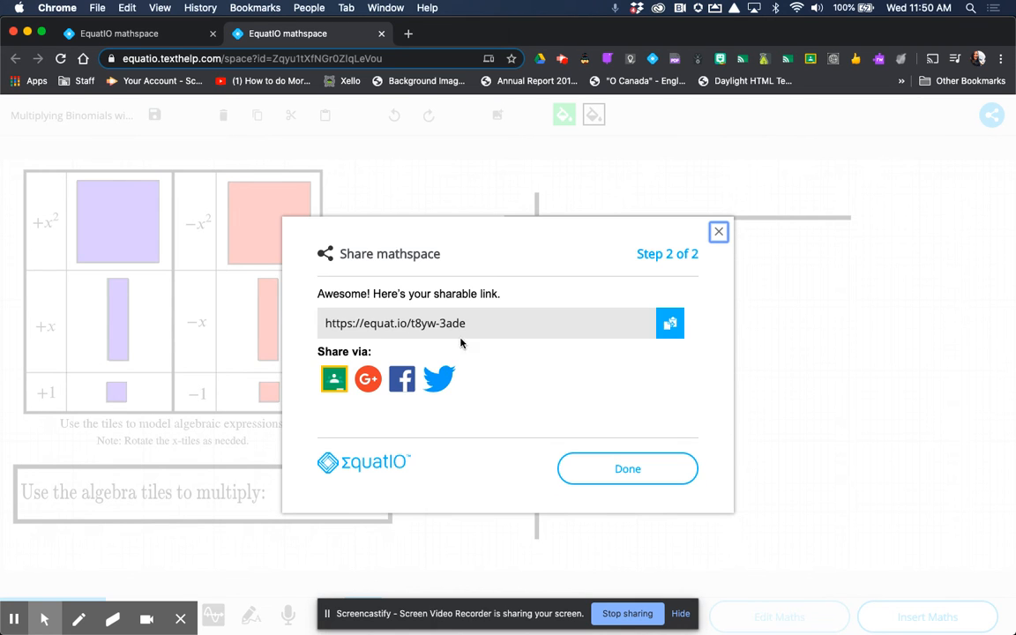
pyautogui.click(670, 326)
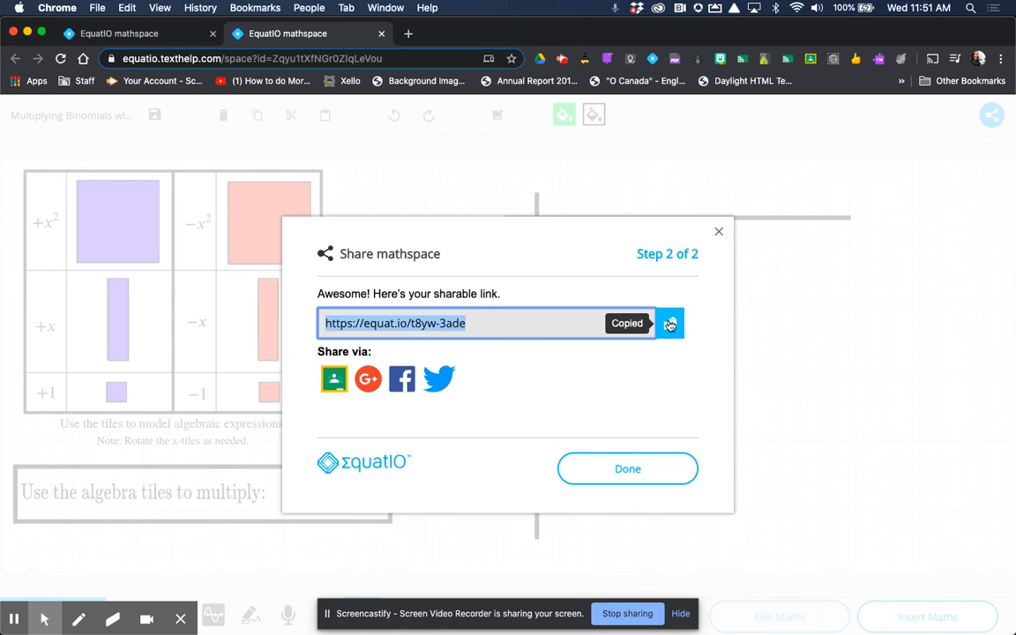
# Open the copied share link in a new browser tab and save a copy of the mathspace to My Spaces.
pyautogui.click(407, 35)
pyautogui.press('super+v')
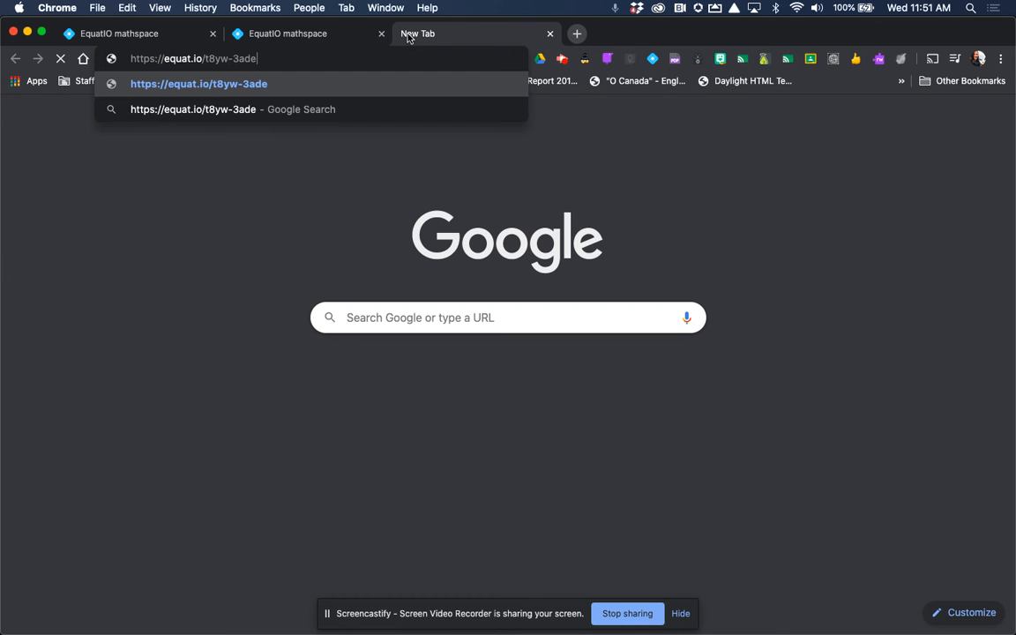
pyautogui.press('Return')
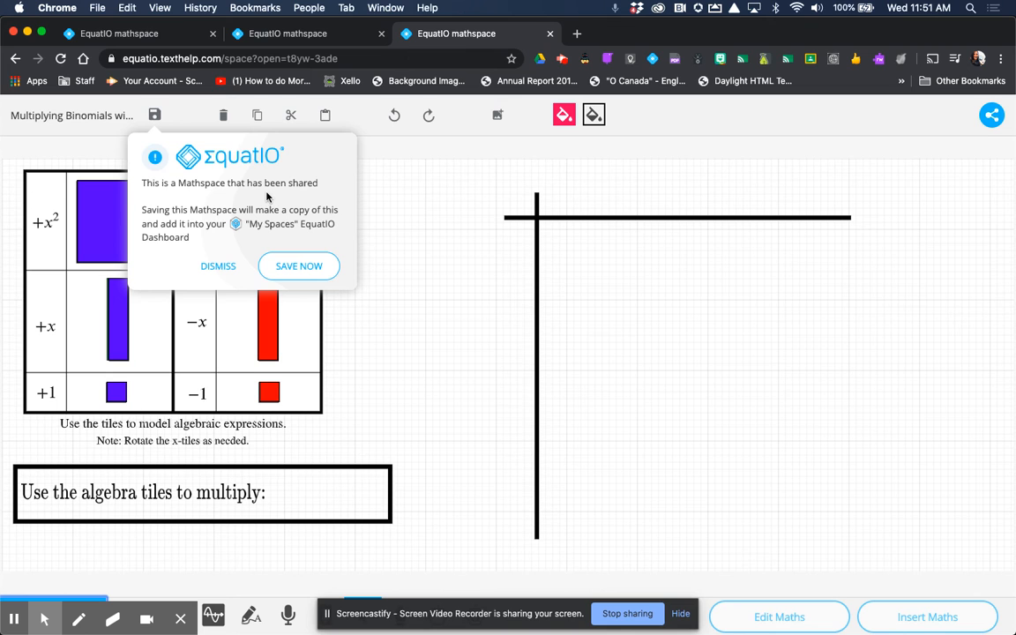
pyautogui.click(298, 261)
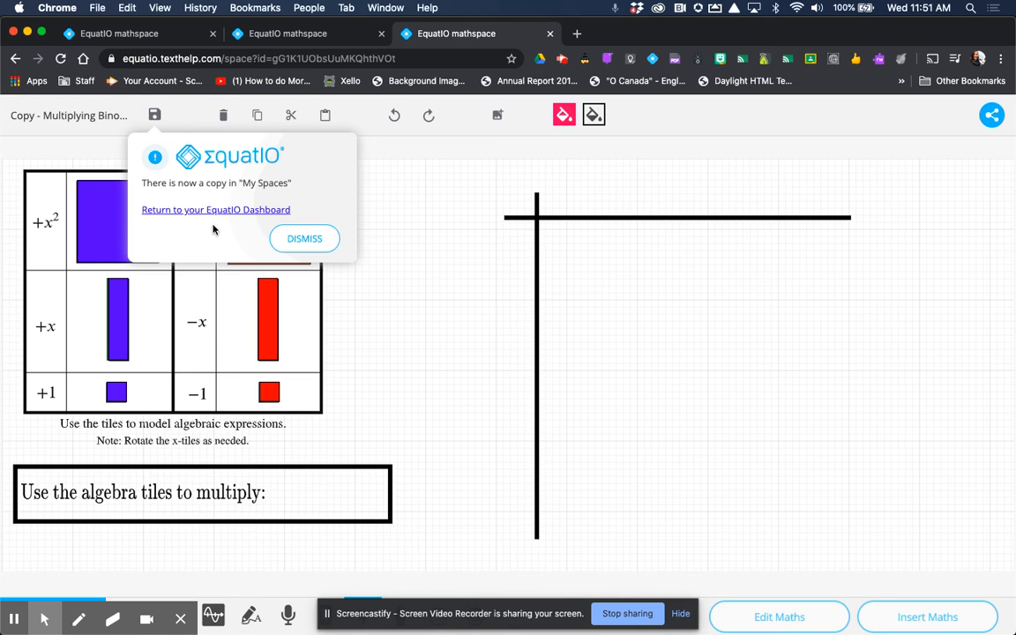
pyautogui.click(314, 238)
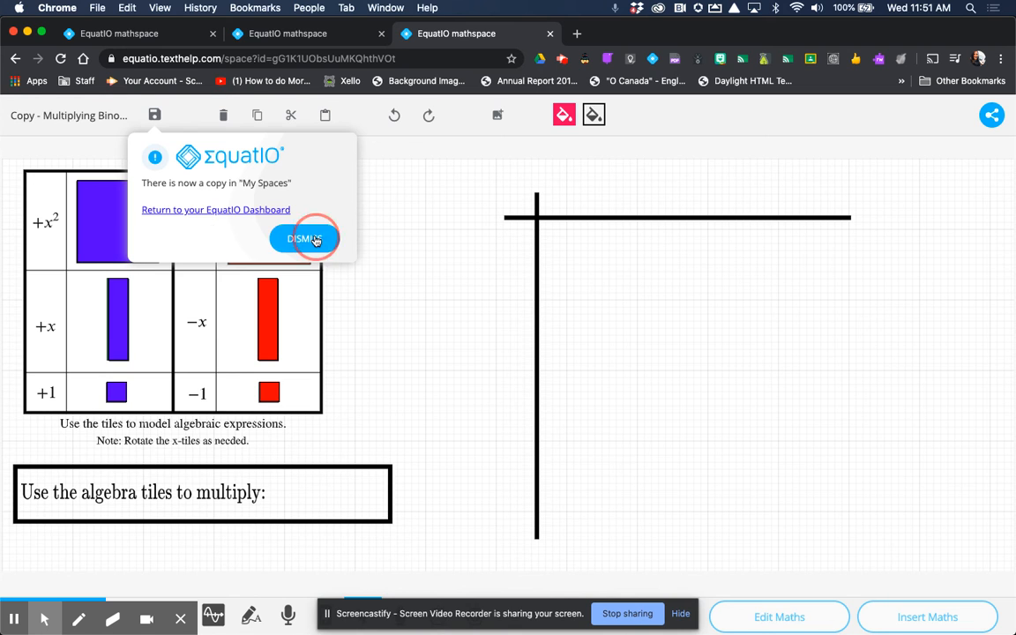
# Rename the copied mathspace "Q1. Multiplying Binomials with Algebra Tiles" and save it.
pyautogui.click(93, 113)
pyautogui.click(43, 115)
pyautogui.moveTo(42, 115); pyautogui.dragTo(9, 115)
pyautogui.write('Q1.')
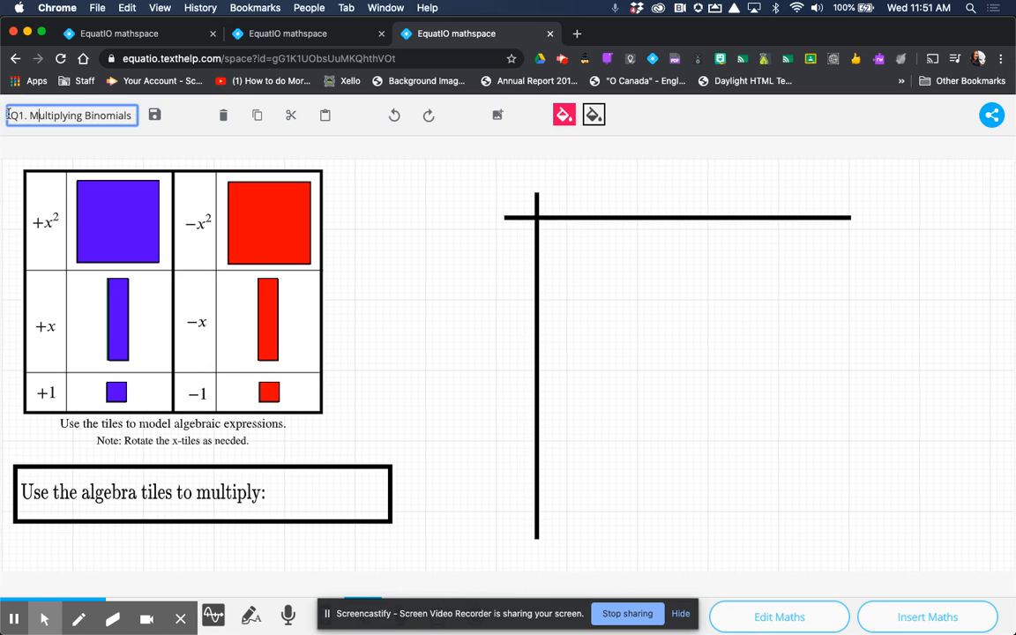
pyautogui.press('Right')
pyautogui.press('Right')
pyautogui.press('Right')
pyautogui.press('Right')
pyautogui.press('Right')
pyautogui.press('Right')
pyautogui.press('Right')
pyautogui.press('Right')
pyautogui.press('Right')
pyautogui.press('Right')
pyautogui.press('Right')
pyautogui.press('Right')
pyautogui.press('Right')
pyautogui.press('Right')
pyautogui.press('Right')
pyautogui.press('Right')
pyautogui.press('Right')
pyautogui.press('Right')
pyautogui.press('Right')
pyautogui.press('Right')
pyautogui.press('Right')
pyautogui.press('Right')
pyautogui.press('Right')
pyautogui.press('Right')
pyautogui.press('Right')
pyautogui.press('Right')
pyautogui.press('Right')
pyautogui.press('Right')
pyautogui.press('Right')
pyautogui.press('Right')
pyautogui.press('Right')
pyautogui.press('Right')
pyautogui.press('Right')
pyautogui.press('Right')
pyautogui.press('Right')
pyautogui.press('Right')
pyautogui.press('Right')
pyautogui.press('Right')
pyautogui.press('Right')
pyautogui.press('Right')
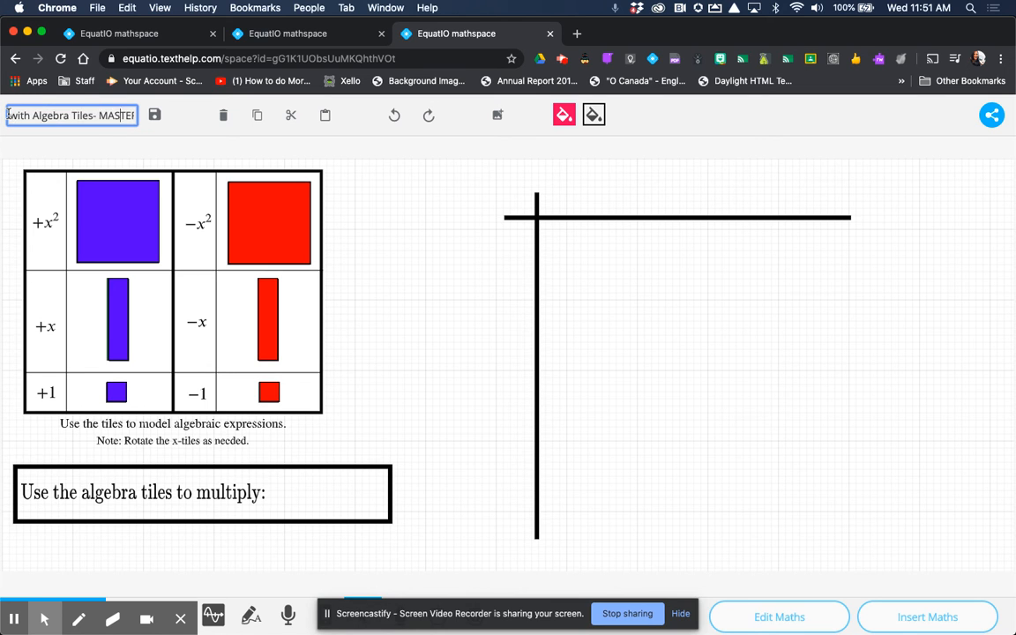
pyautogui.press('BackSpace')
pyautogui.press('BackSpace')
pyautogui.press('BackSpace')
pyautogui.press('BackSpace')
pyautogui.press('BackSpace')
pyautogui.press('BackSpace')
pyautogui.press('BackSpace')
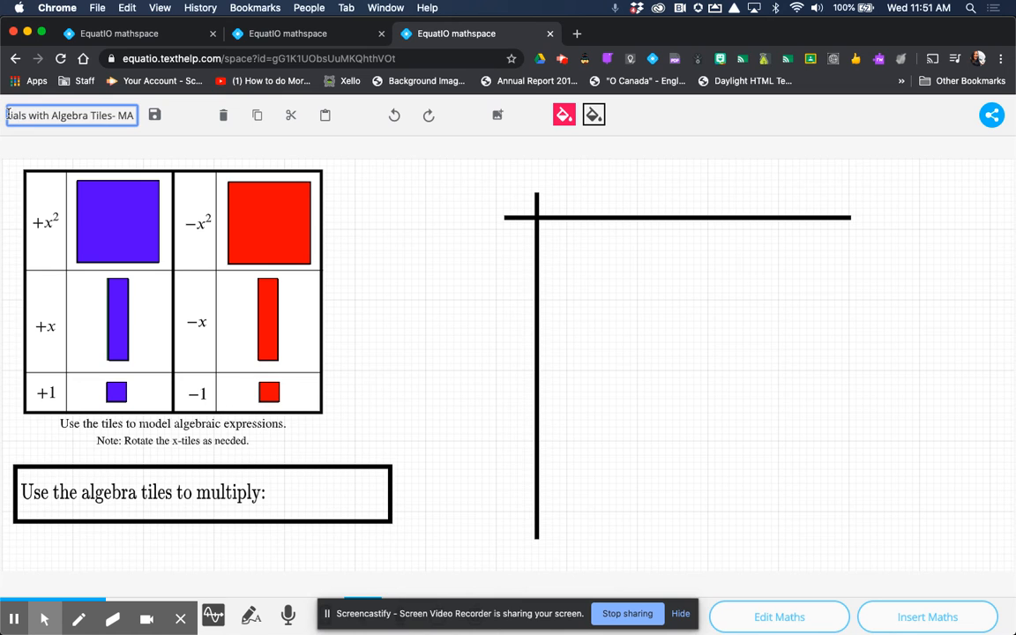
pyautogui.press('BackSpace')
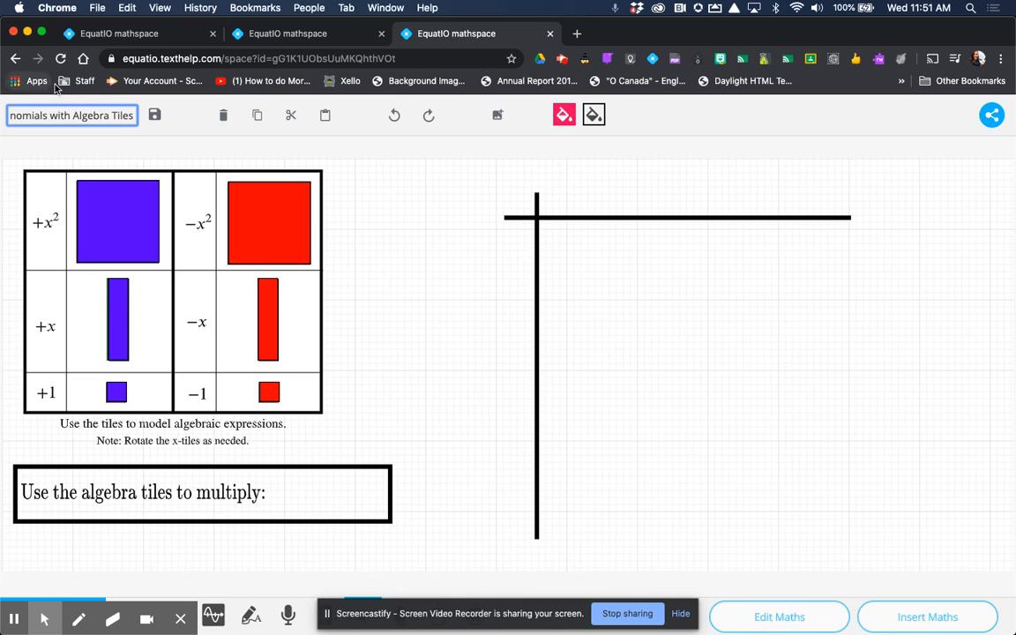
pyautogui.click(155, 122)
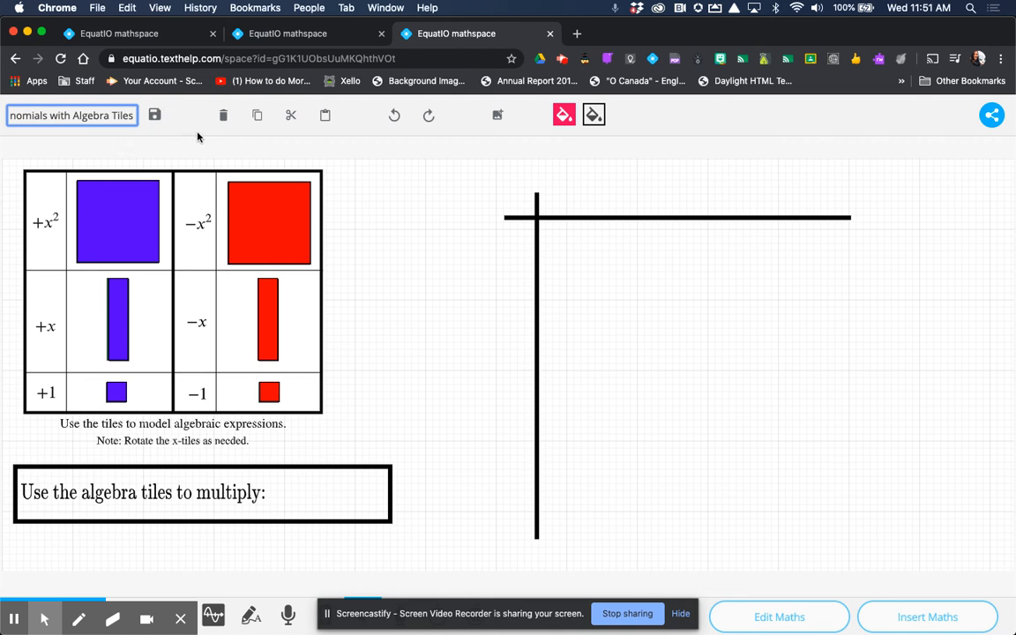
# Insert the expression (x+2)(x-3) into the mathspace with the equation editor and close the editor.
pyautogui.click(298, 493)
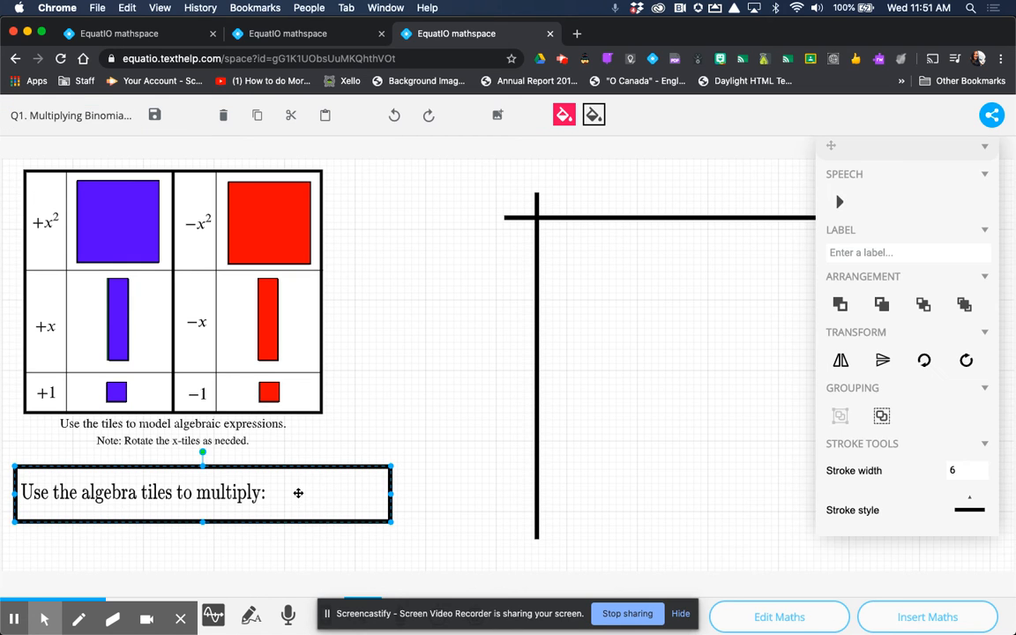
pyautogui.click(296, 554)
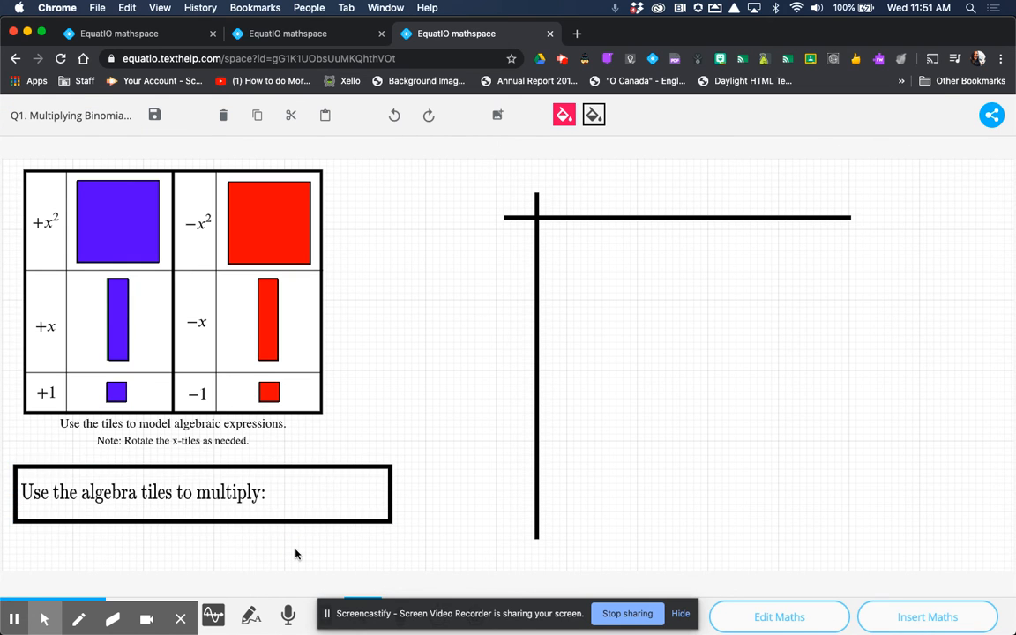
pyautogui.click(180, 617)
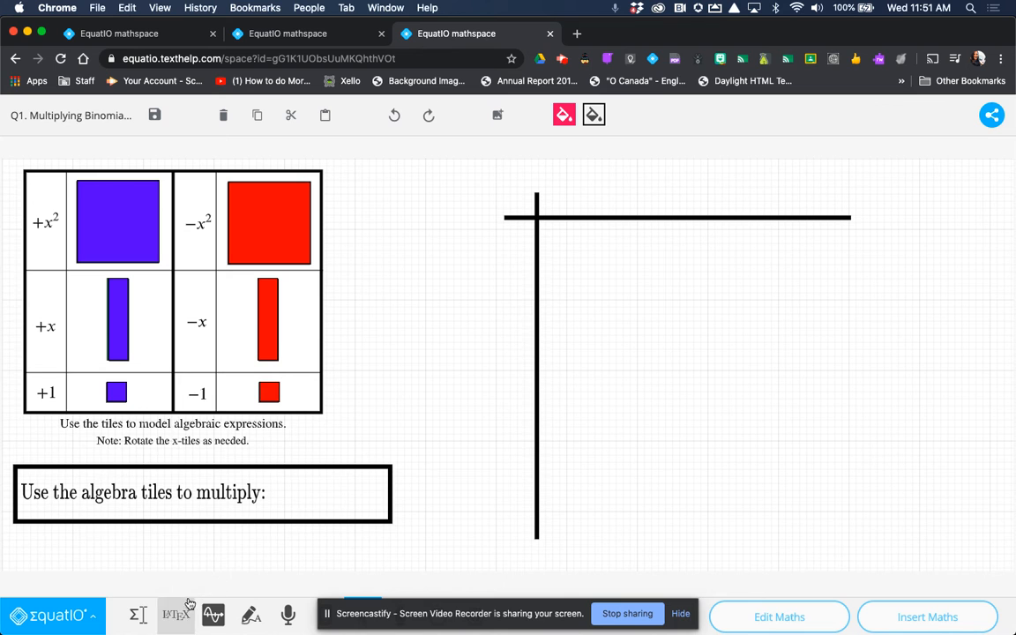
pyautogui.click(137, 617)
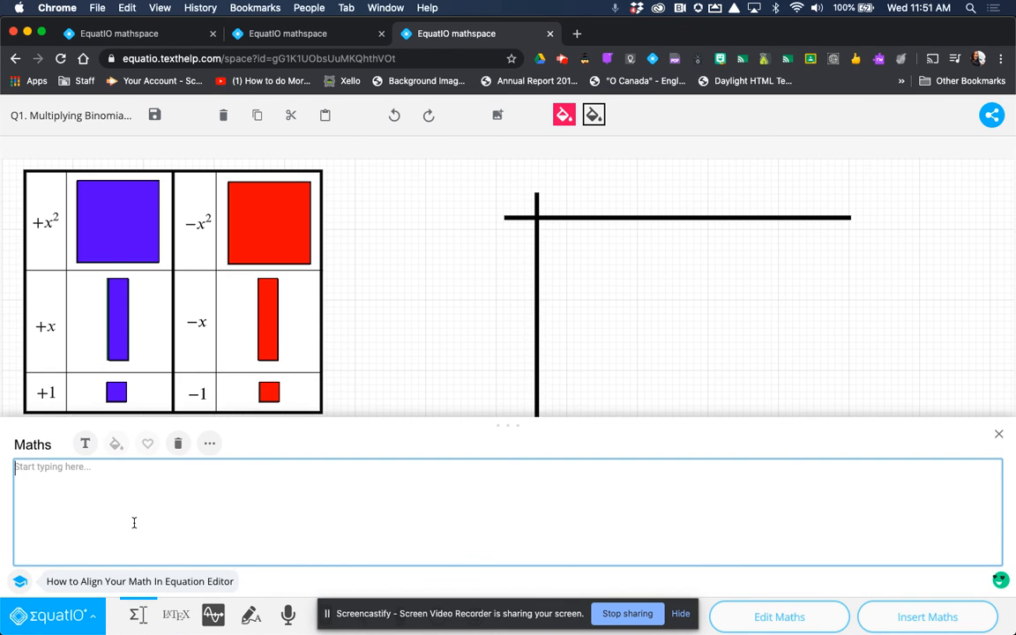
pyautogui.write('(x')
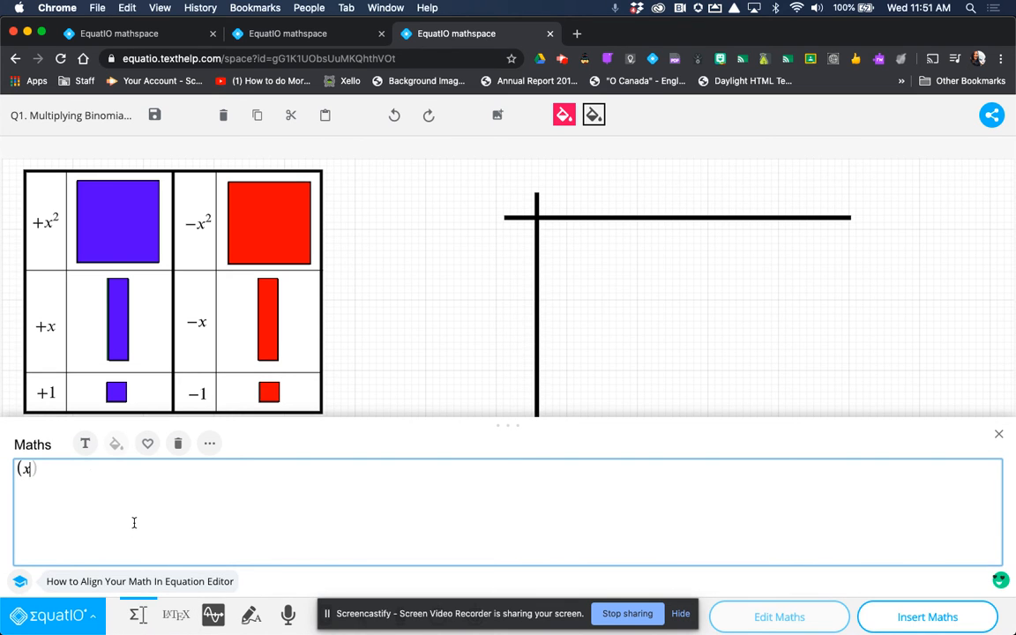
pyautogui.write('+2')
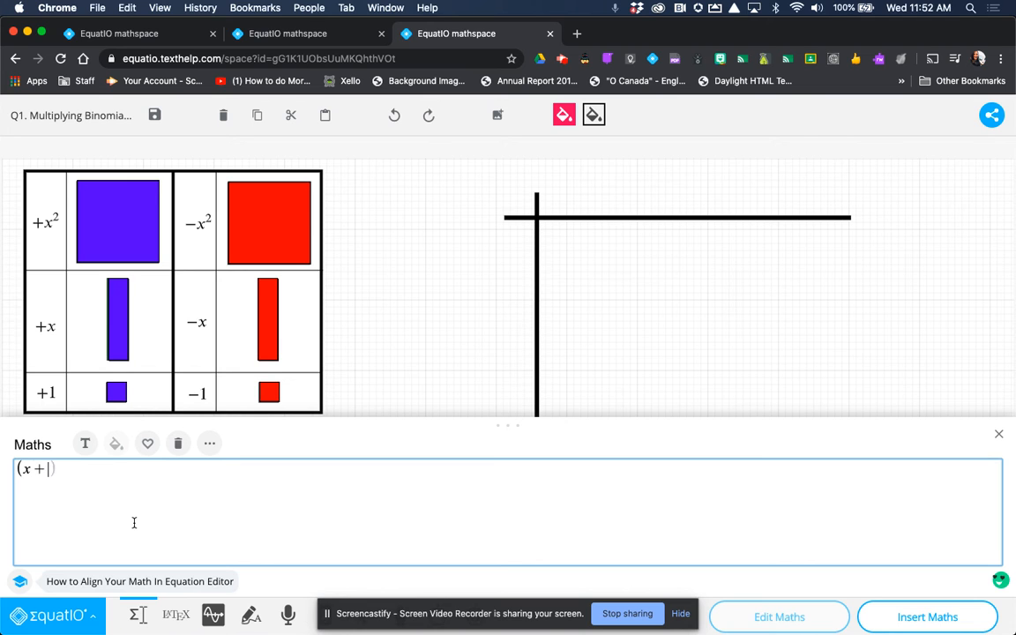
pyautogui.write(')')
pyautogui.write('(')
pyautogui.write('x')
pyautogui.write('-3')
pyautogui.write(')')
pyautogui.click(906, 615)
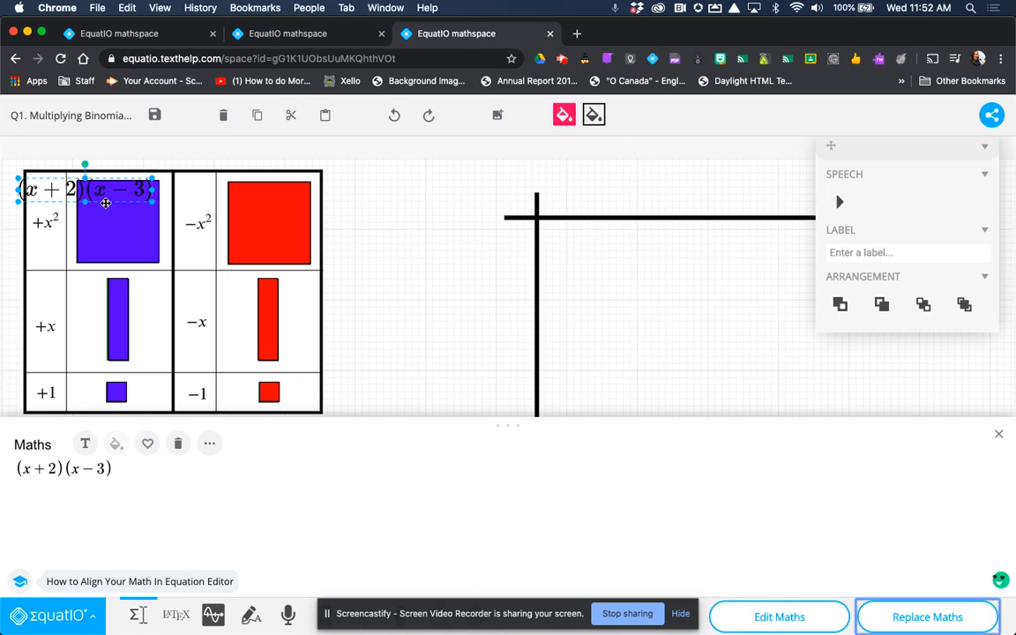
pyautogui.click(1000, 437)
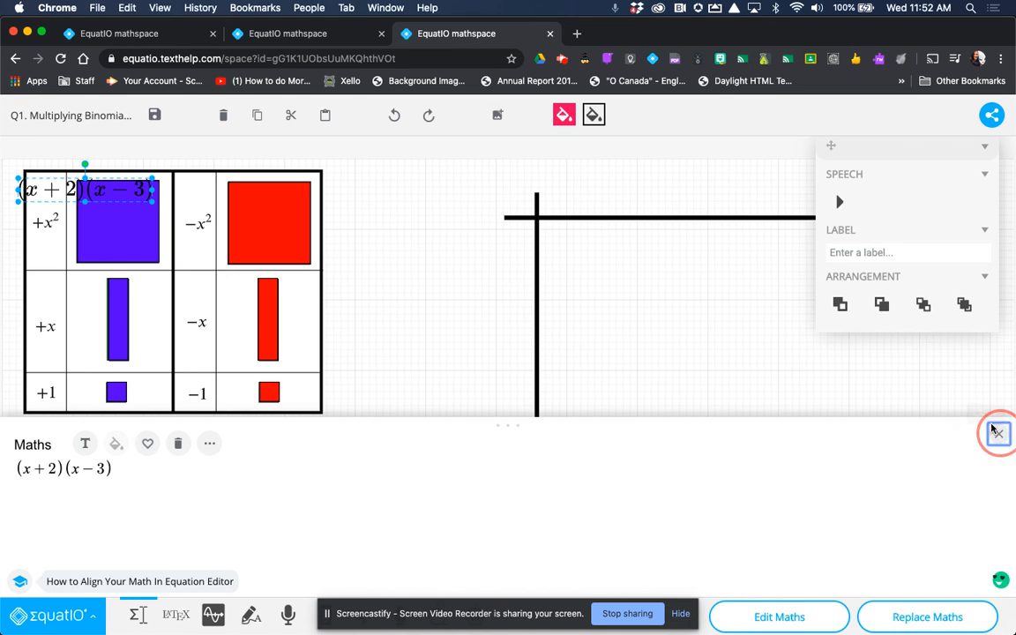
# Move the (x+2)(x-3) expression into the question box and shrink it to fit after "Use the algebra tiles to multiply:".
pyautogui.moveTo(126, 191); pyautogui.dragTo(357, 491)
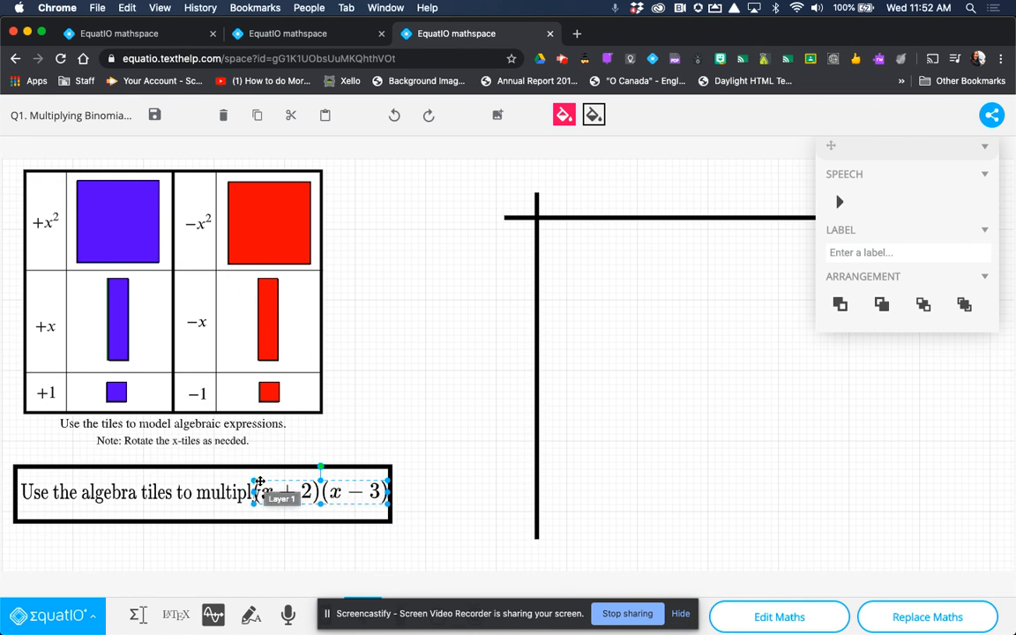
pyautogui.moveTo(254, 491); pyautogui.dragTo(272, 486)
pyautogui.moveTo(343, 498); pyautogui.dragTo(337, 496)
pyautogui.click(302, 549)
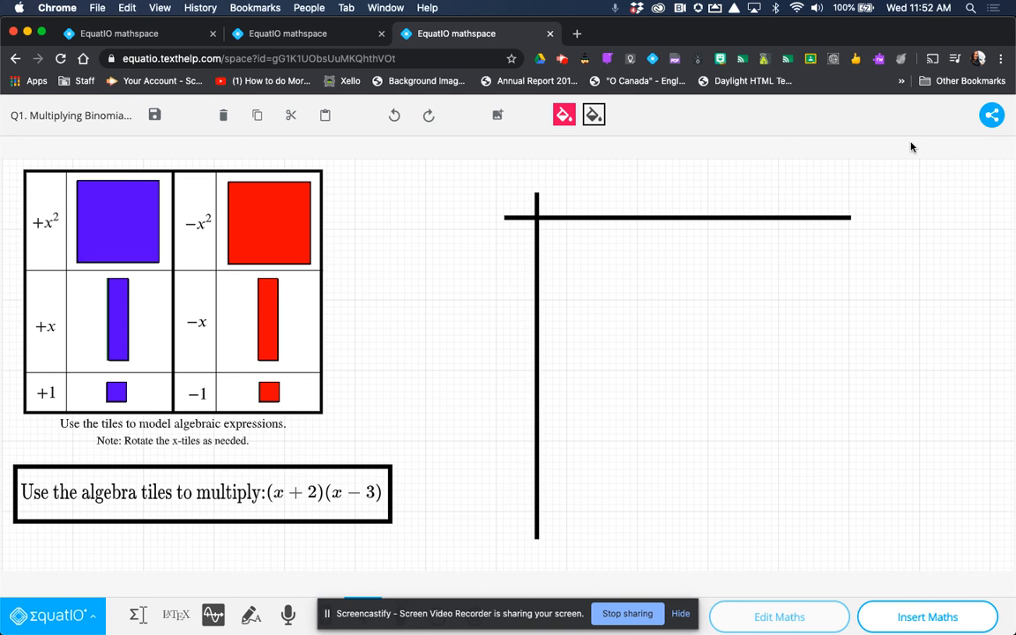
# Generate a share link for the Q1 mathspace with the sharing type "Make a copy for each person and expect a response".
pyautogui.click(993, 115)
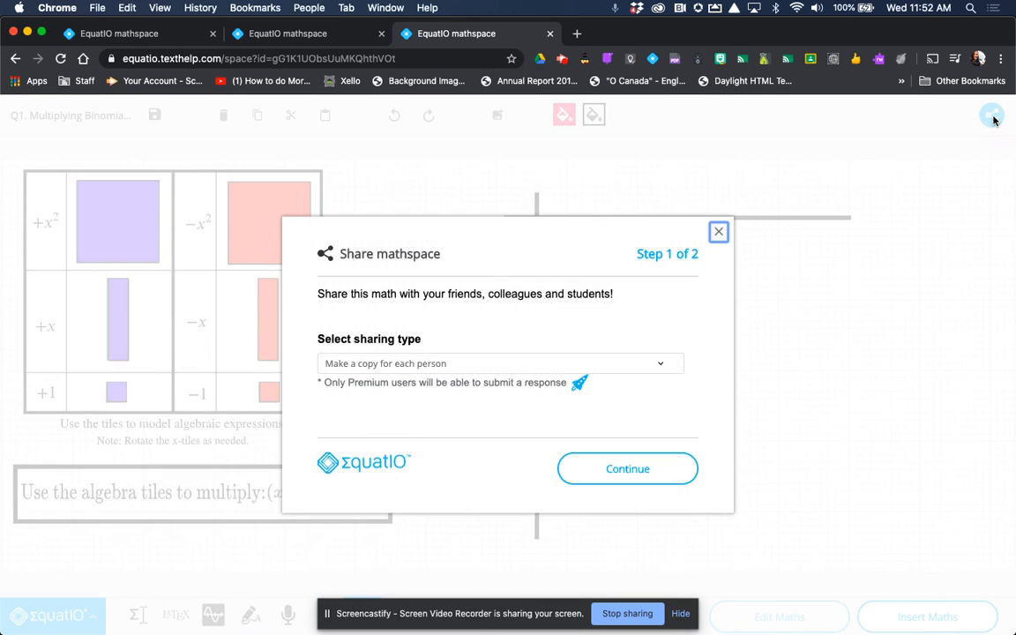
pyautogui.click(493, 365)
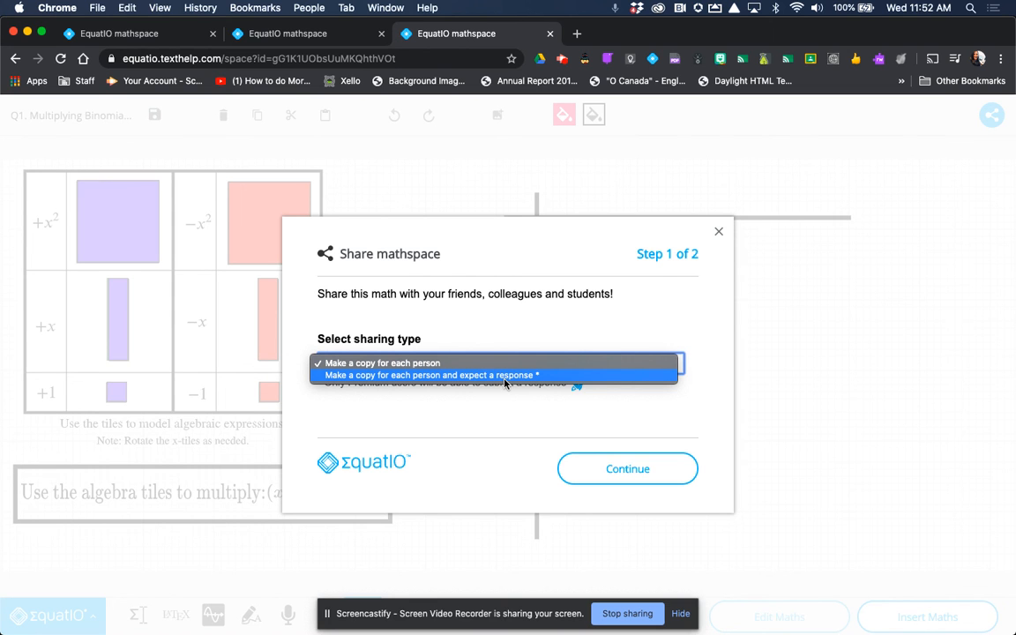
pyautogui.click(287, 39)
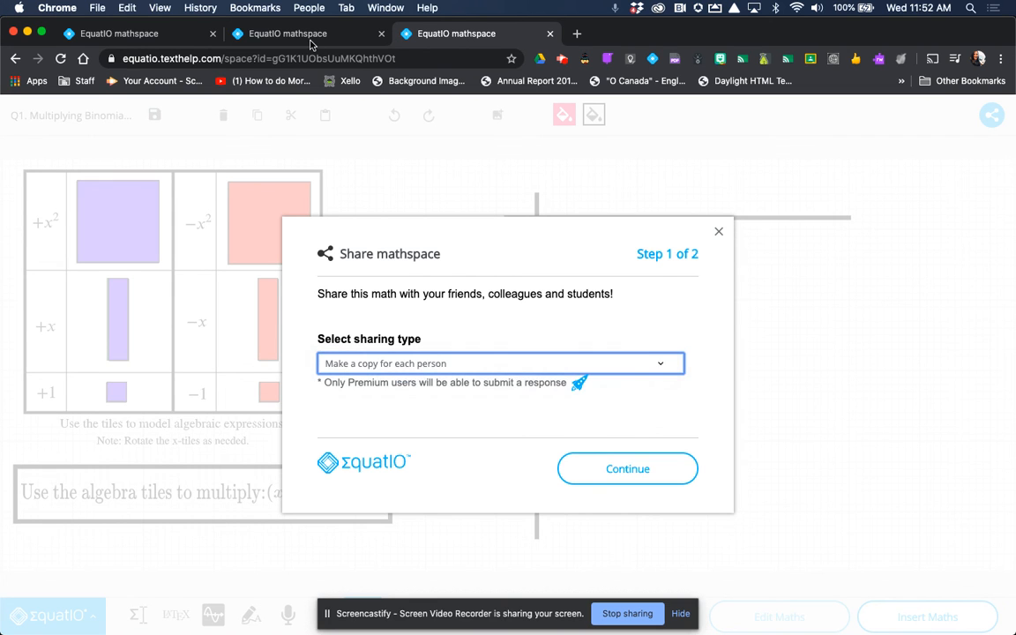
pyautogui.click(172, 34)
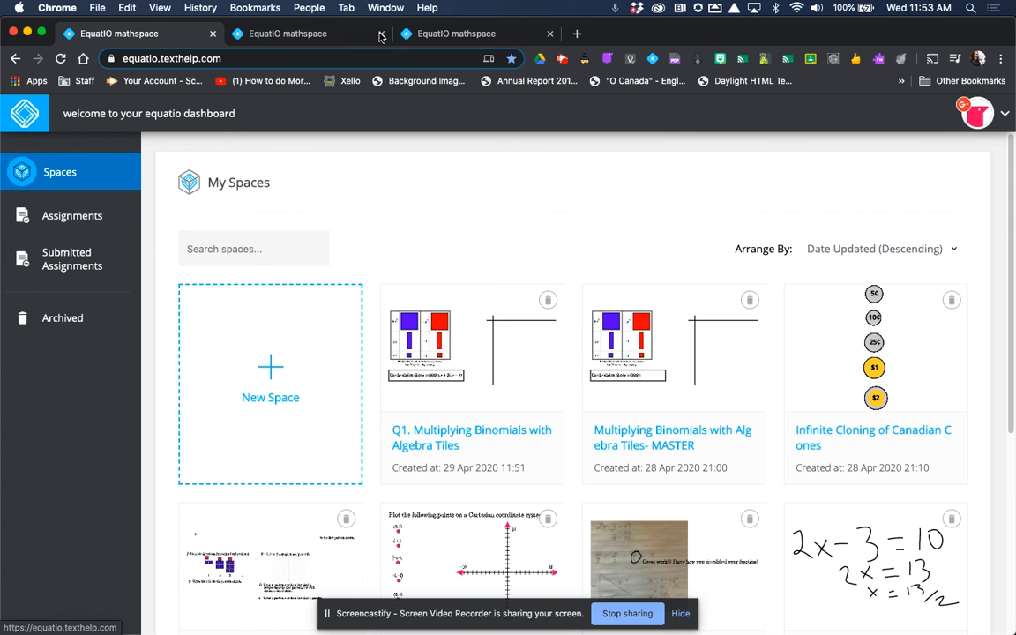
pyautogui.click(453, 34)
pyautogui.click(557, 362)
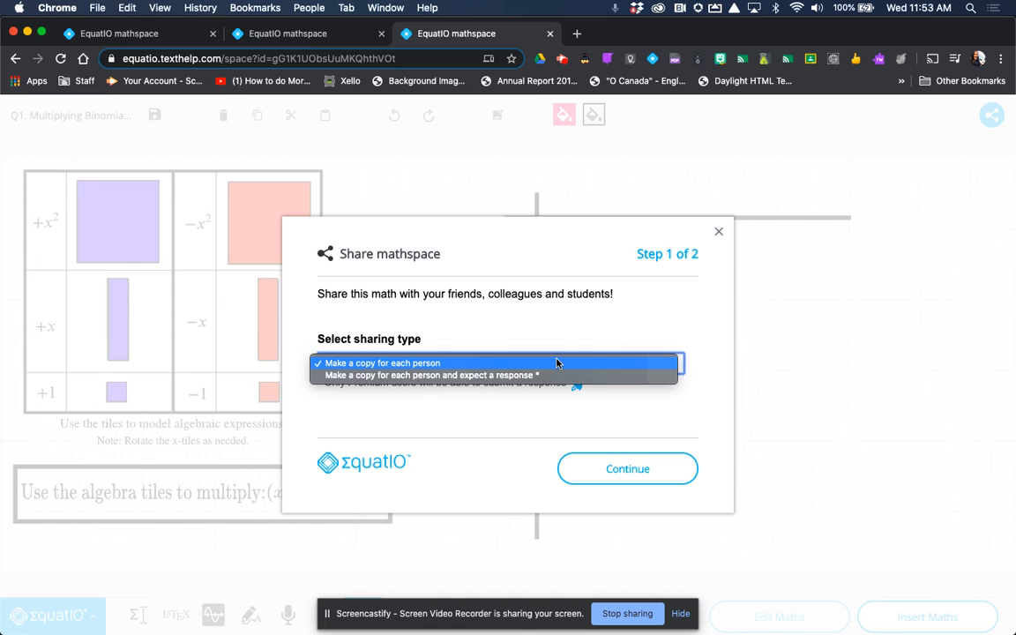
pyautogui.click(535, 376)
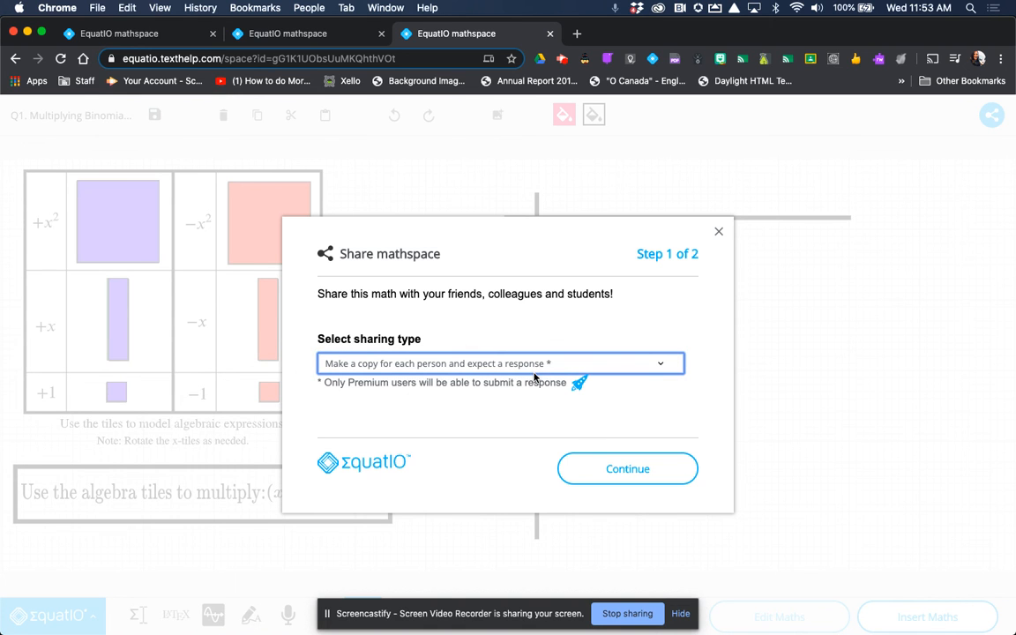
pyautogui.click(632, 474)
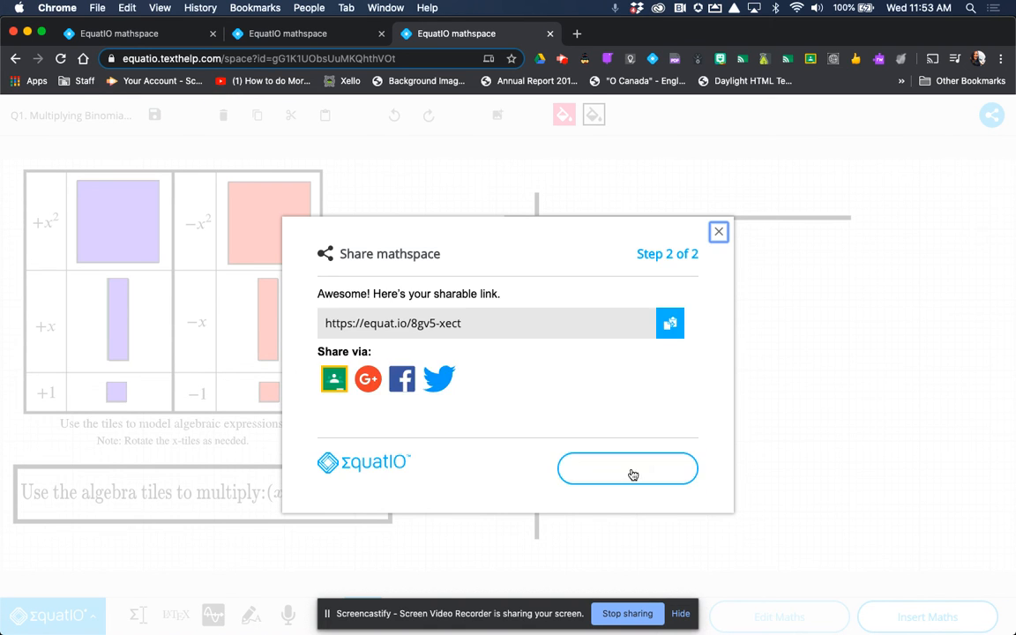